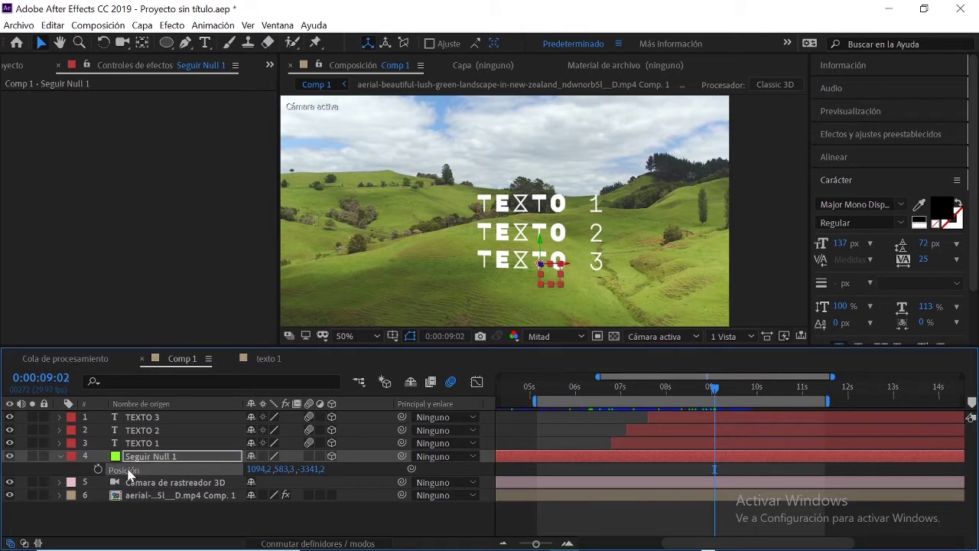
Step: Remove the Rotation X keyframes from the TEXTO 1, TEXTO 2 and TEXTO 3 layers
{"action": "left_click", "coordinate": [141, 443]}
{"action": "left_click", "coordinate": [138, 417], "text": "shift"}
{"action": "key", "text": "r"}
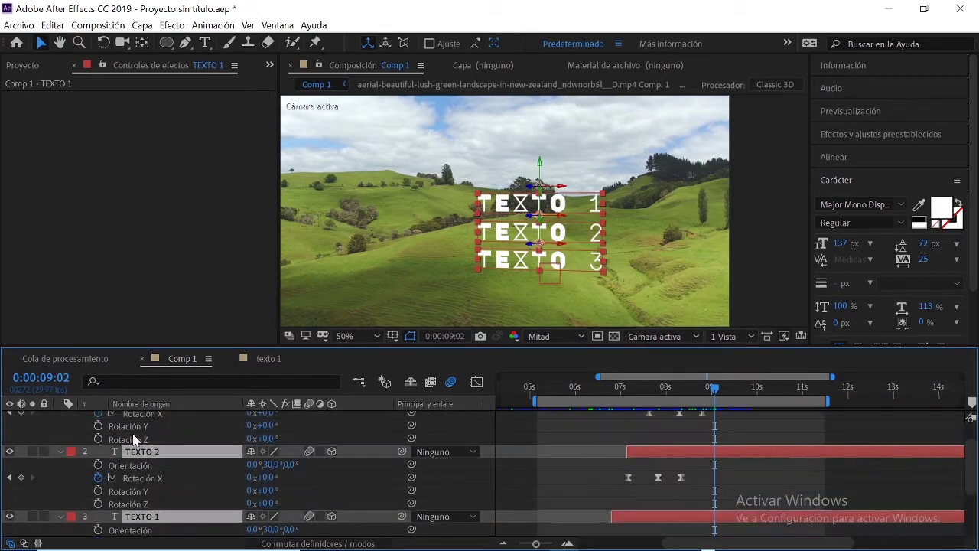
{"action": "left_click", "coordinate": [99, 415]}
{"action": "scroll", "coordinate": [144, 440], "scroll_direction": "up", "scroll_amount": 1}
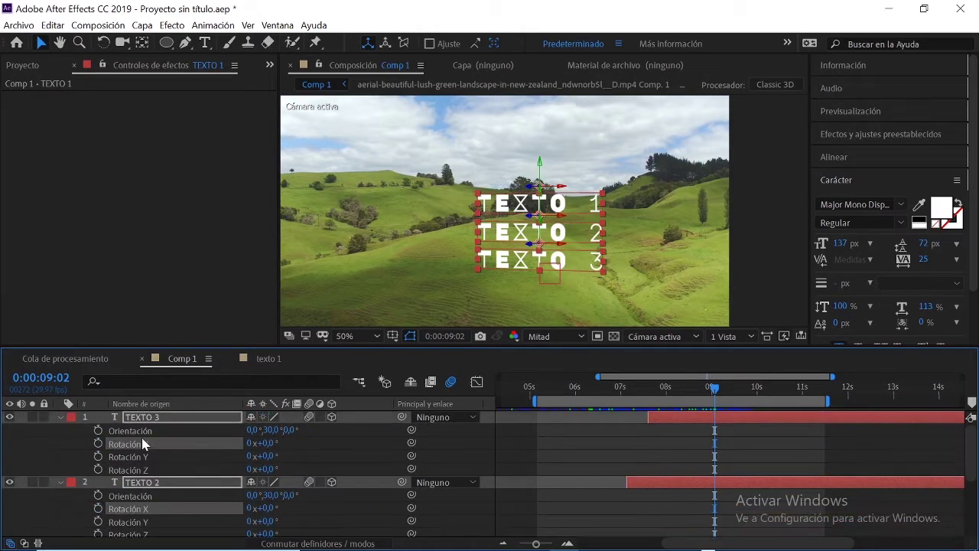
{"action": "left_click", "coordinate": [60, 419]}
Step: Try to paste the copied position onto the three text layers
{"action": "key", "text": "ctrl+v"}
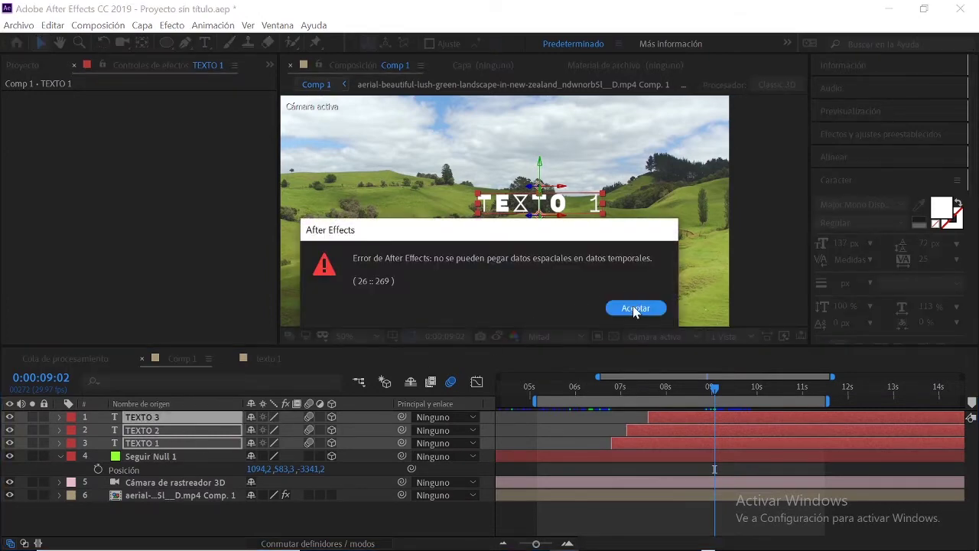
{"action": "left_click", "coordinate": [635, 309]}
{"action": "left_click", "coordinate": [634, 308]}
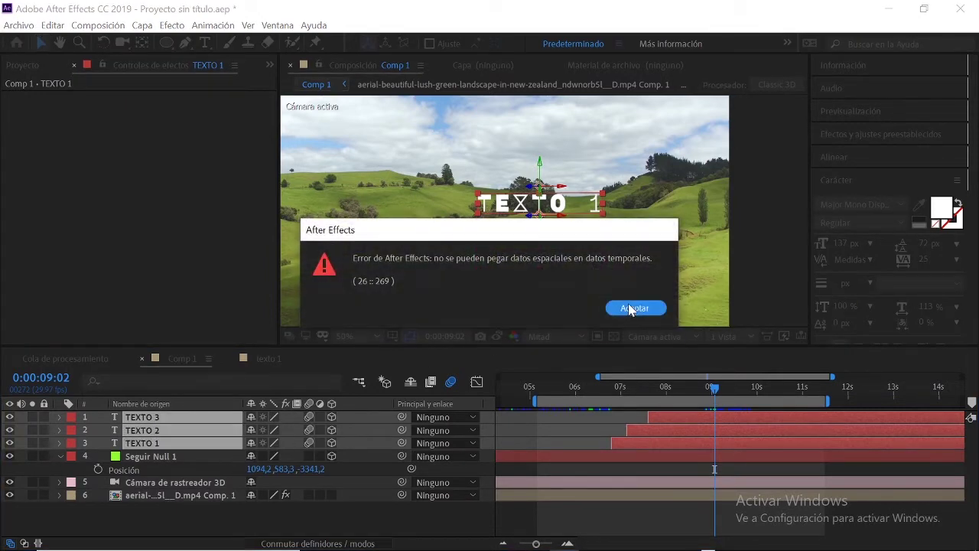
{"action": "left_click", "coordinate": [634, 308]}
Step: Copy the Position of Seguir Null 1 and paste it onto TEXTO 1, TEXTO 2 and TEXTO 3
{"action": "left_click", "coordinate": [159, 470]}
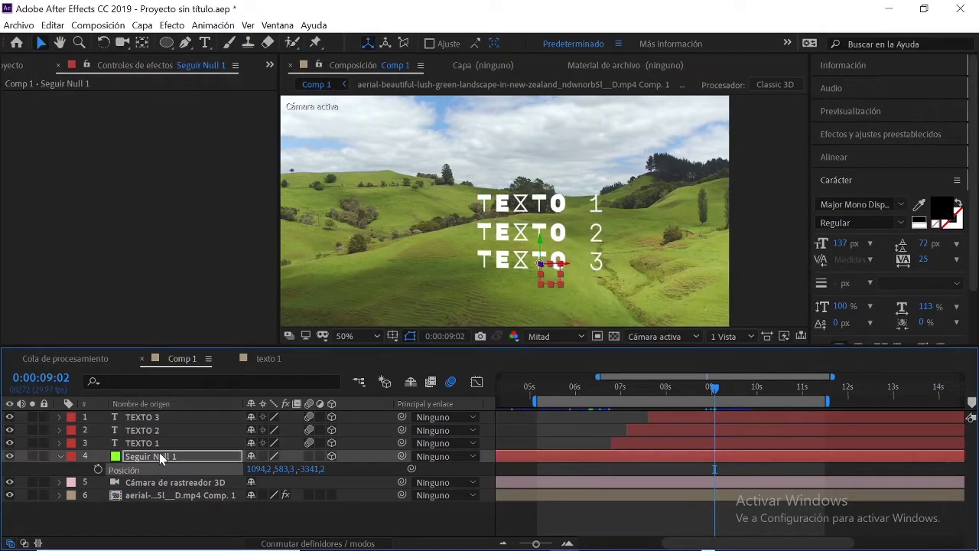
{"action": "left_click", "coordinate": [157, 444]}
{"action": "left_click", "coordinate": [162, 417], "text": "shift"}
{"action": "key", "text": "ctrl+v"}
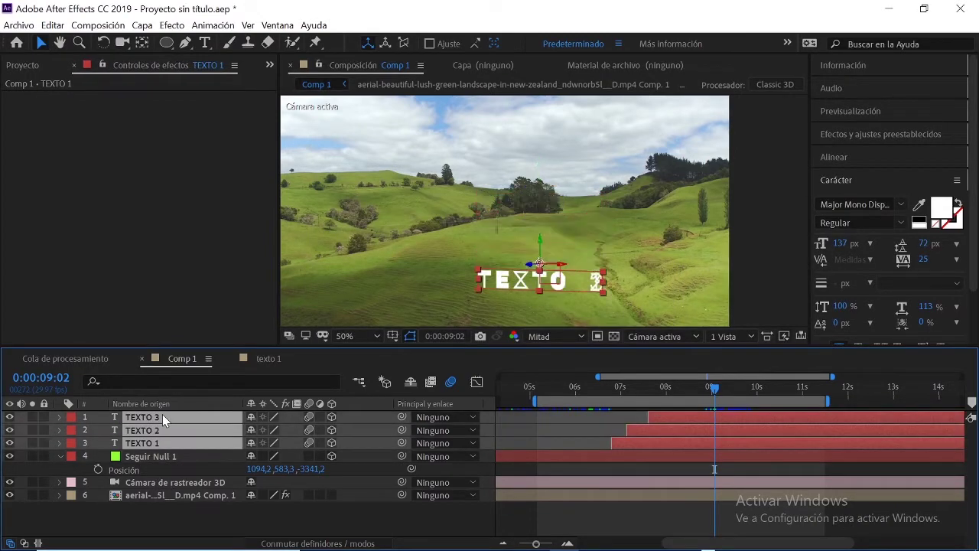
Step: Stack TEXTO 1, TEXTO 2 and TEXTO 3 vertically and raise the group above the null, at Y about 497, 521 and 545
{"action": "left_click", "coordinate": [167, 497]}
{"action": "left_click", "coordinate": [173, 444]}
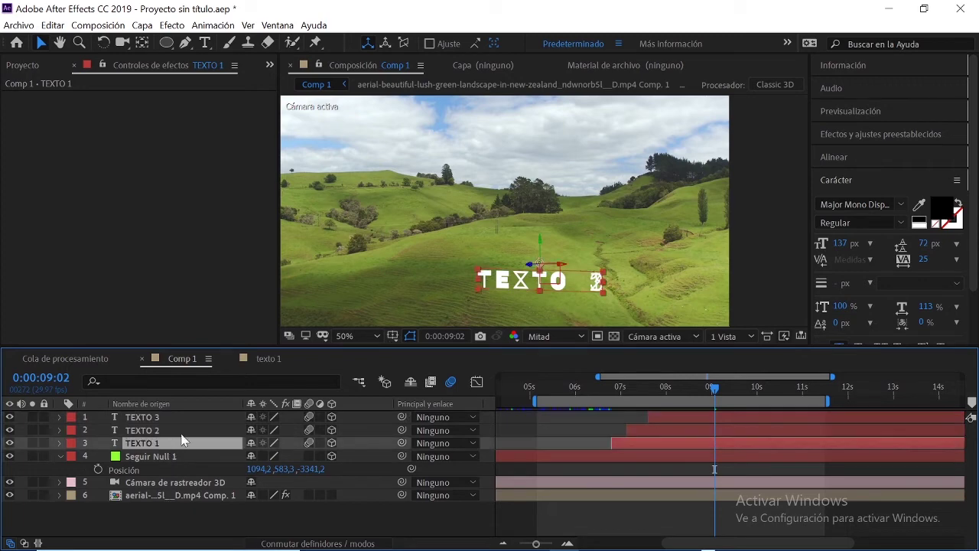
{"action": "mouse_move", "coordinate": [540, 244]}
{"action": "left_mouse_down"}
{"action": "mouse_move", "coordinate": [540, 196]}
{"action": "mouse_move", "coordinate": [541, 239]}
{"action": "left_mouse_up"}
{"action": "left_click", "coordinate": [176, 430]}
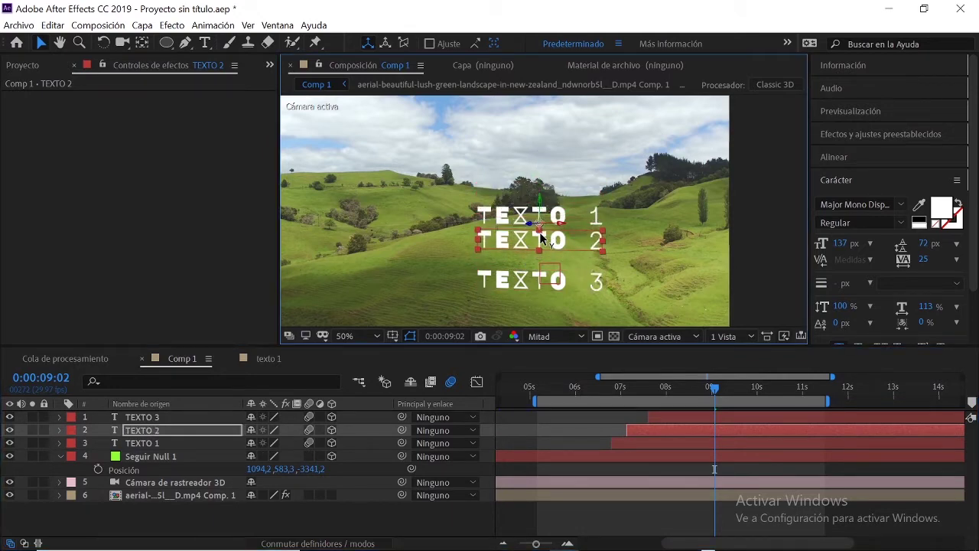
{"action": "left_click", "coordinate": [149, 418]}
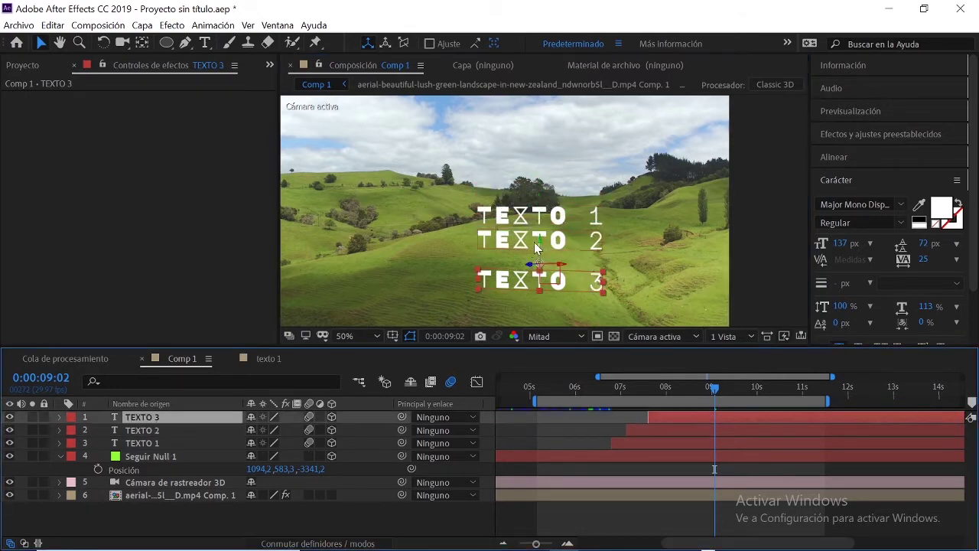
{"action": "left_click_drag", "start_coordinate": [540, 264], "coordinate": [541, 242]}
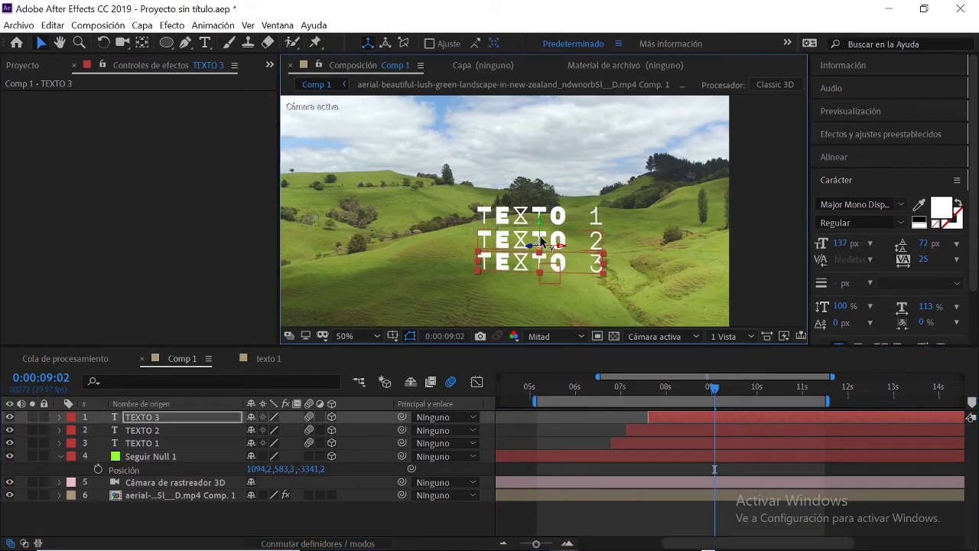
{"action": "left_click", "coordinate": [147, 443], "text": "shift"}
{"action": "left_click_drag", "start_coordinate": [540, 182], "coordinate": [541, 170]}
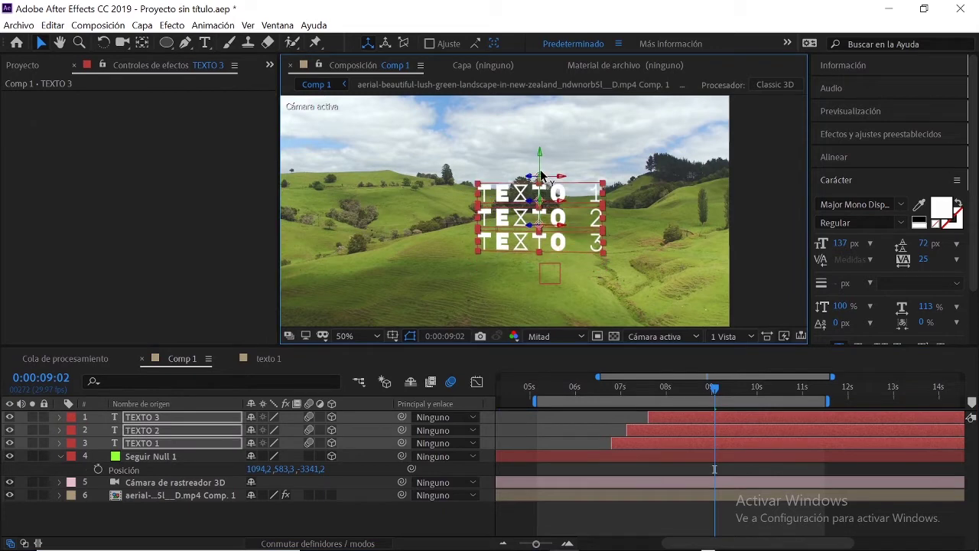
Step: Display the footage's 3D camera track points and scrub the timeline to check how the texts follow the landscape
{"action": "left_click", "coordinate": [151, 457]}
{"action": "left_click", "coordinate": [157, 495]}
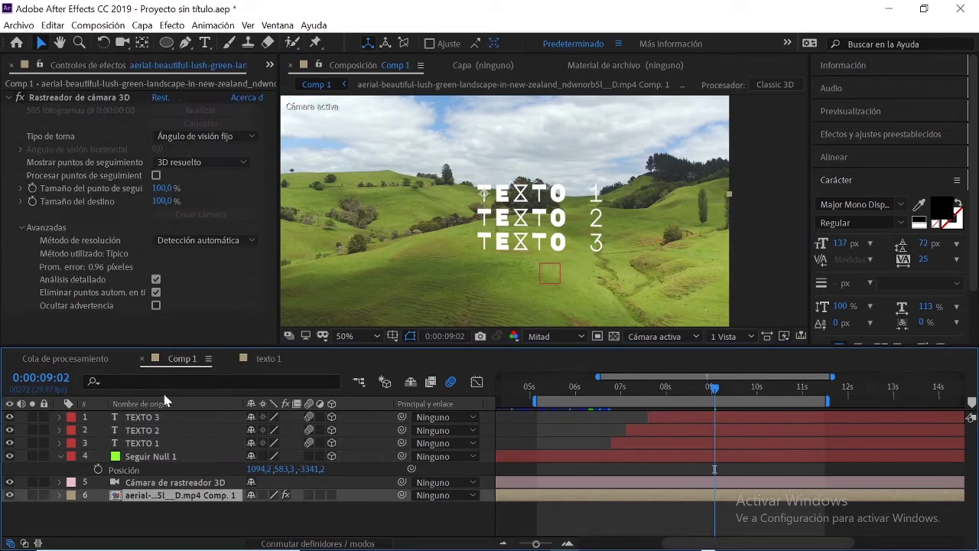
{"action": "left_click", "coordinate": [76, 97]}
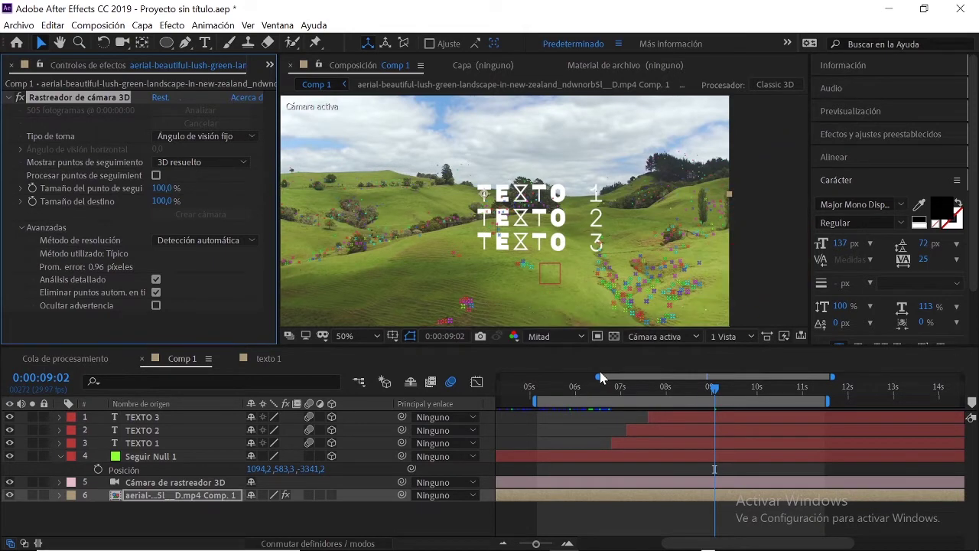
{"action": "left_click", "coordinate": [621, 387]}
{"action": "left_click_drag", "start_coordinate": [605, 393], "coordinate": [705, 368]}
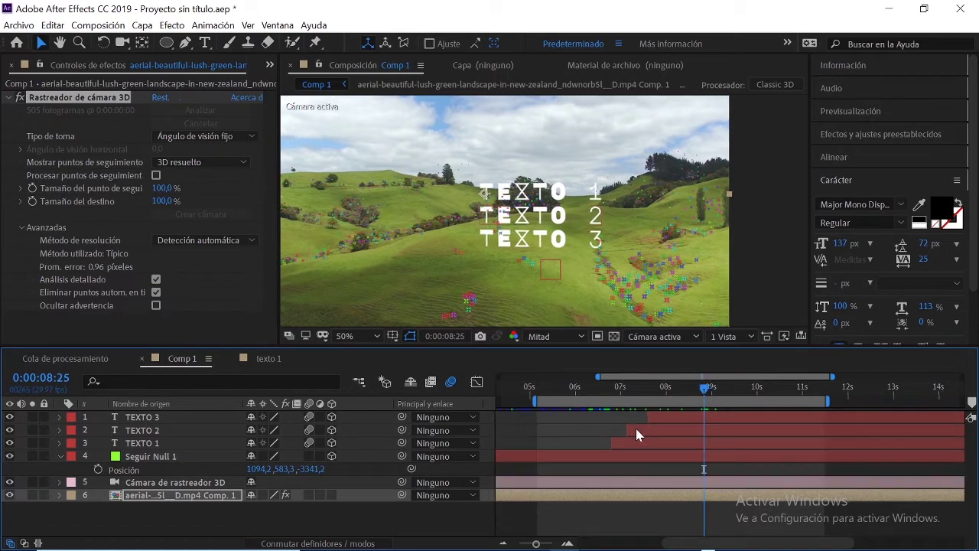
Step: Align the start times of TEXTO 2 and TEXTO 3 with the start of TEXTO 1 on the timeline
{"action": "mouse_move", "coordinate": [636, 429]}
{"action": "left_mouse_down"}
{"action": "mouse_move", "coordinate": [621, 430]}
{"action": "mouse_move", "coordinate": [645, 416]}
{"action": "mouse_move", "coordinate": [628, 416]}
{"action": "left_mouse_up"}
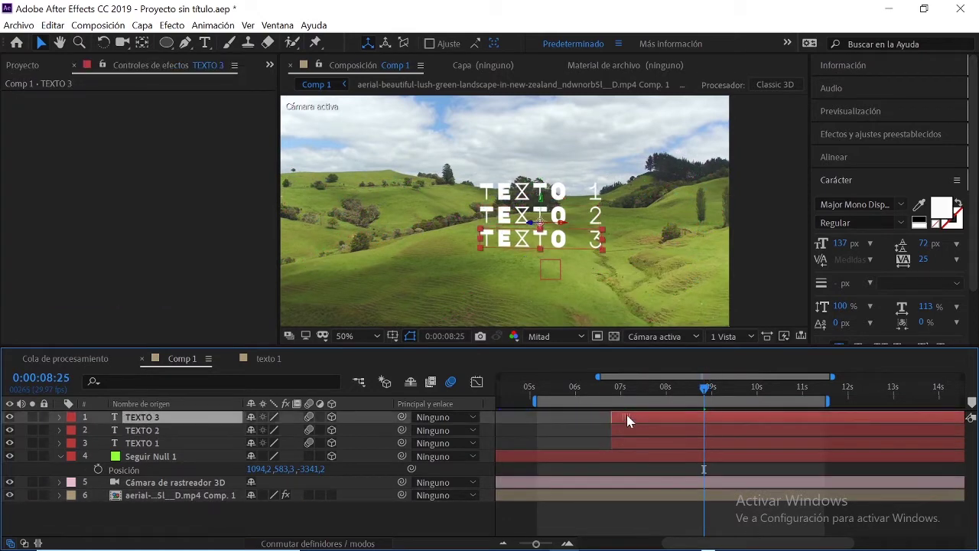
{"action": "left_click_drag", "start_coordinate": [656, 386], "coordinate": [649, 387]}
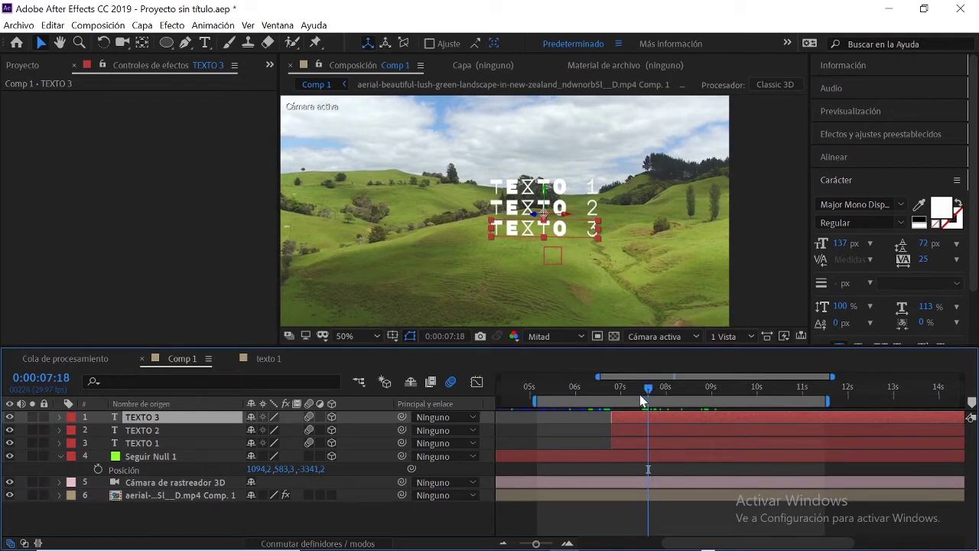
{"action": "left_click_drag", "start_coordinate": [647, 391], "coordinate": [653, 389]}
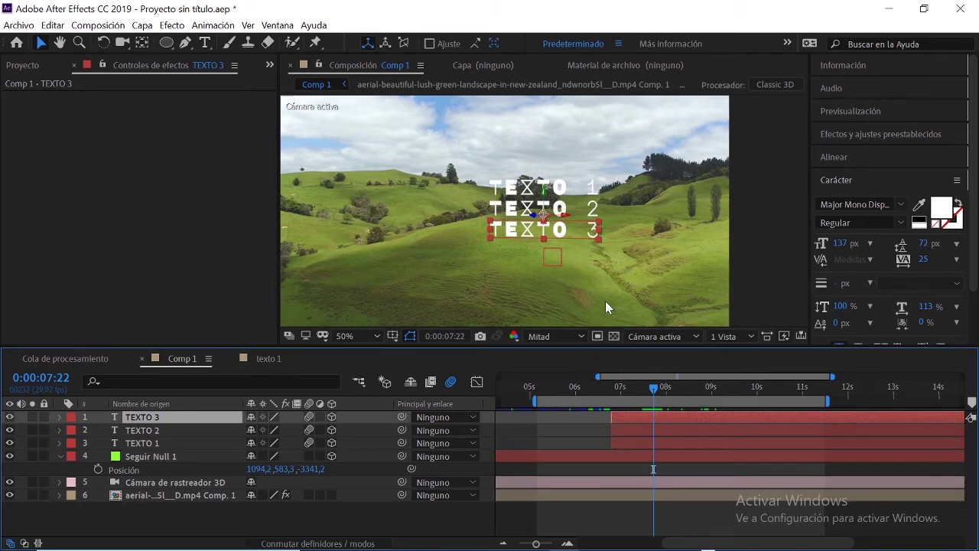
Step: Set a Position keyframe on TEXTO 1, TEXTO 2 and TEXTO 3 at 0:00:07:14
{"action": "key", "text": "h"}
{"action": "left_click_drag", "start_coordinate": [614, 172], "coordinate": [614, 185]}
{"action": "key", "text": "v"}
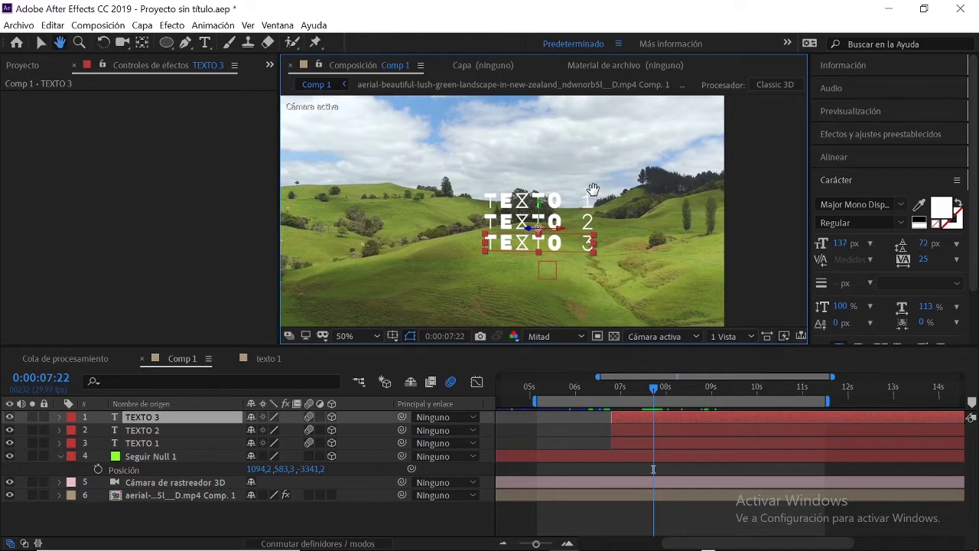
{"action": "left_click", "coordinate": [159, 444], "text": "shift"}
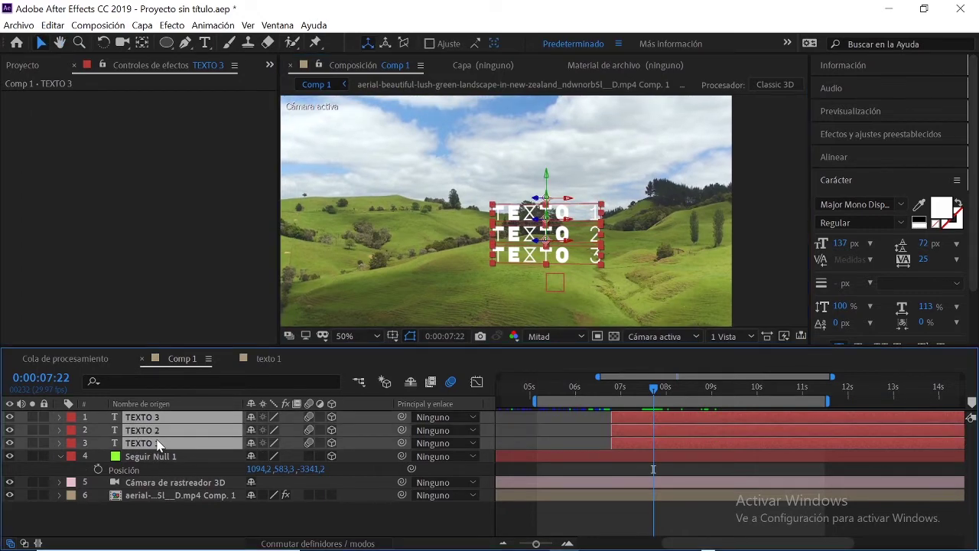
{"action": "key", "text": "p"}
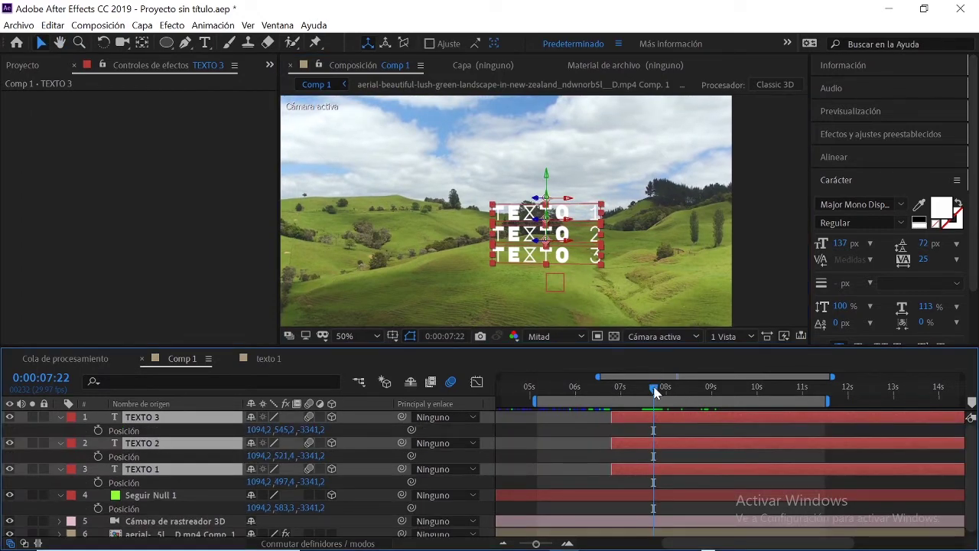
{"action": "left_click_drag", "start_coordinate": [654, 391], "coordinate": [640, 390]}
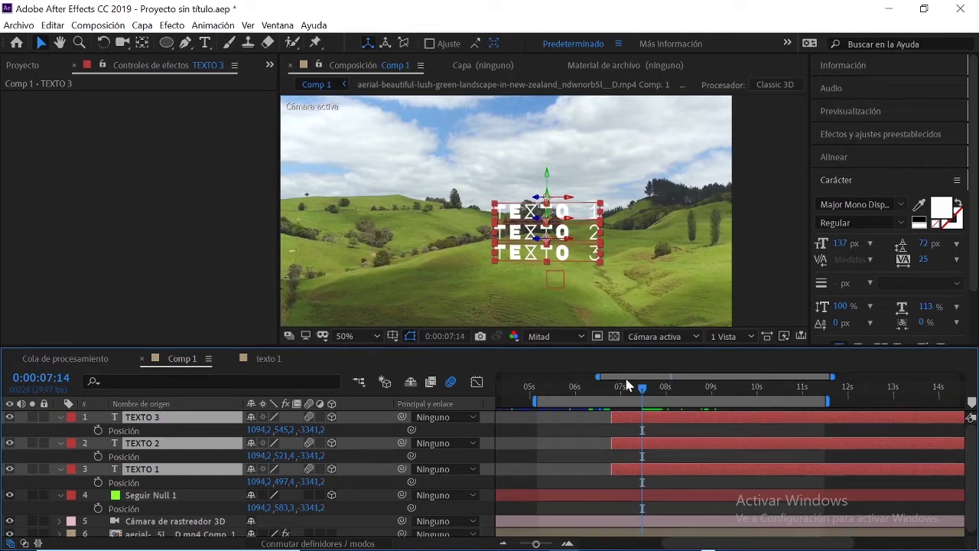
{"action": "mouse_move", "coordinate": [532, 191]}
{"action": "left_mouse_down"}
{"action": "mouse_move", "coordinate": [496, 218]}
{"action": "mouse_move", "coordinate": [516, 197]}
{"action": "left_mouse_up"}
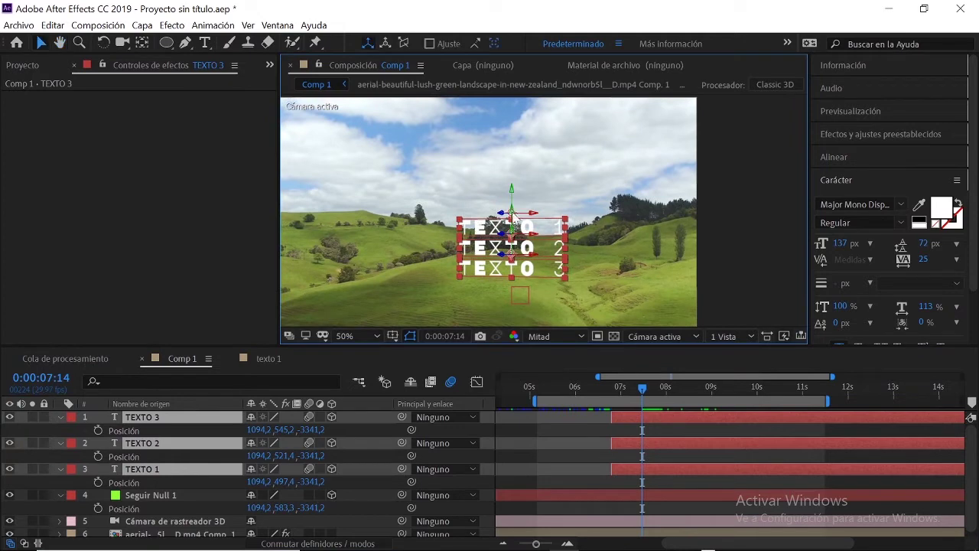
{"action": "left_click", "coordinate": [97, 431]}
Step: At 0:00:06:24, raise TEXTO 3, TEXTO 2 and TEXTO 1 straight up out of frame, to Y about 253, 229 and 205
{"action": "left_click", "coordinate": [621, 386]}
{"action": "left_click_drag", "start_coordinate": [616, 391], "coordinate": [612, 392]}
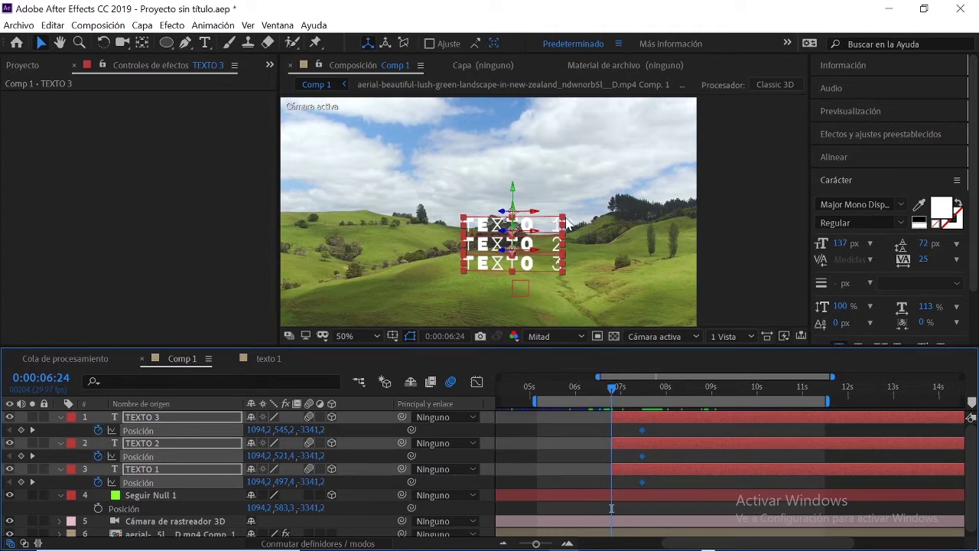
{"action": "scroll", "coordinate": [567, 219], "scroll_direction": "down", "scroll_amount": 2}
{"action": "left_click_drag", "start_coordinate": [556, 197], "coordinate": [531, 181]}
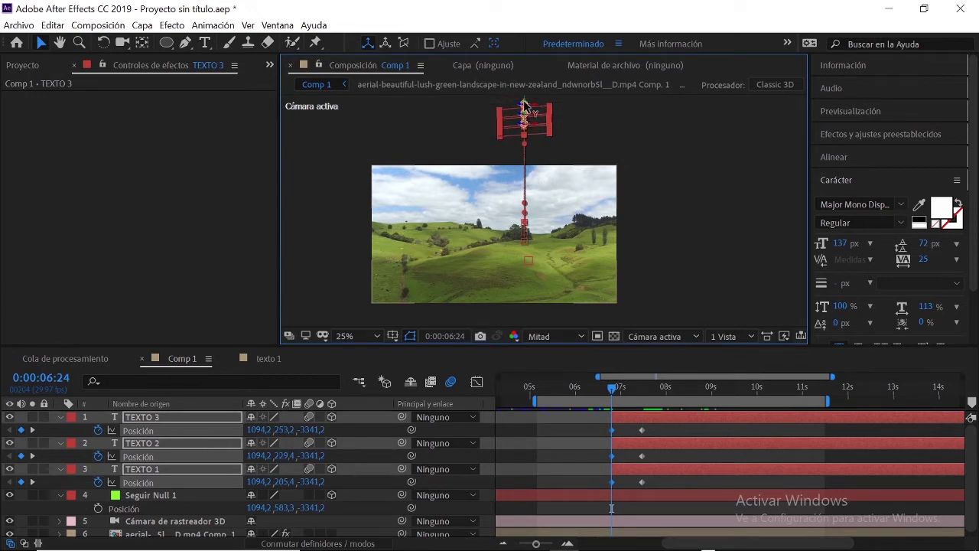
Step: Apply Easy Ease to all Position keyframes of the three text layers
{"action": "key", "text": "period"}
{"action": "key", "text": "period"}
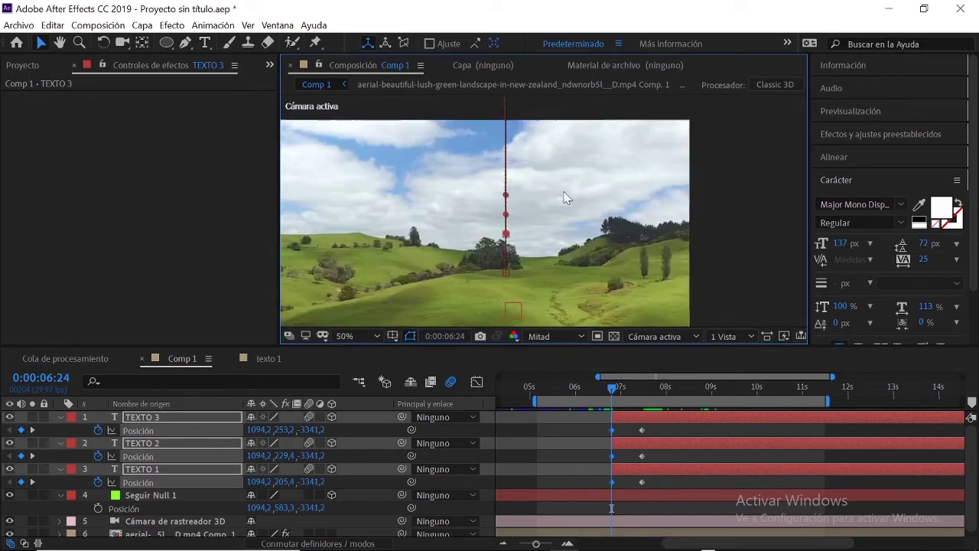
{"action": "left_click_drag", "start_coordinate": [654, 425], "coordinate": [585, 498]}
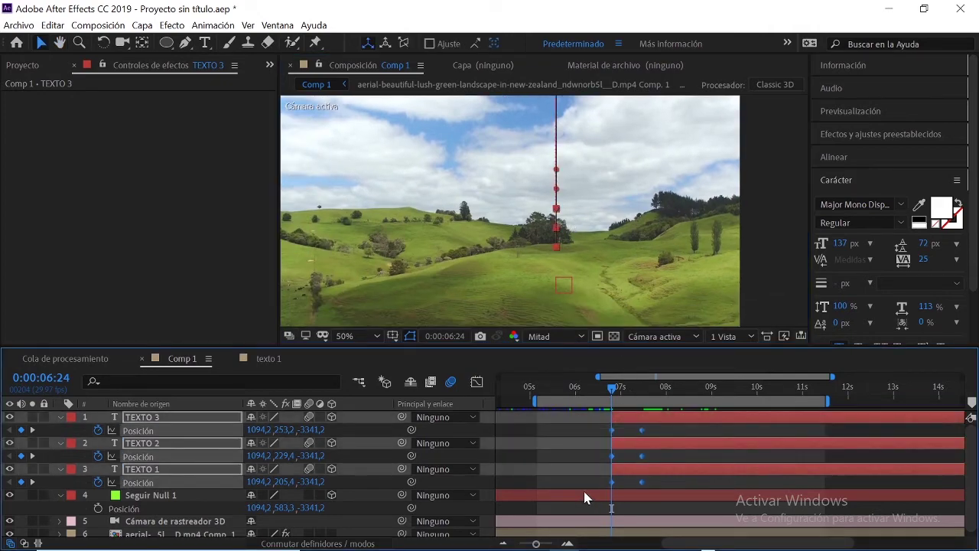
{"action": "left_click", "coordinate": [666, 435]}
Step: Stagger the layers so TEXTO 2 starts after TEXTO 3 and TEXTO 1 starts last, and preview the animation
{"action": "left_click", "coordinate": [654, 420]}
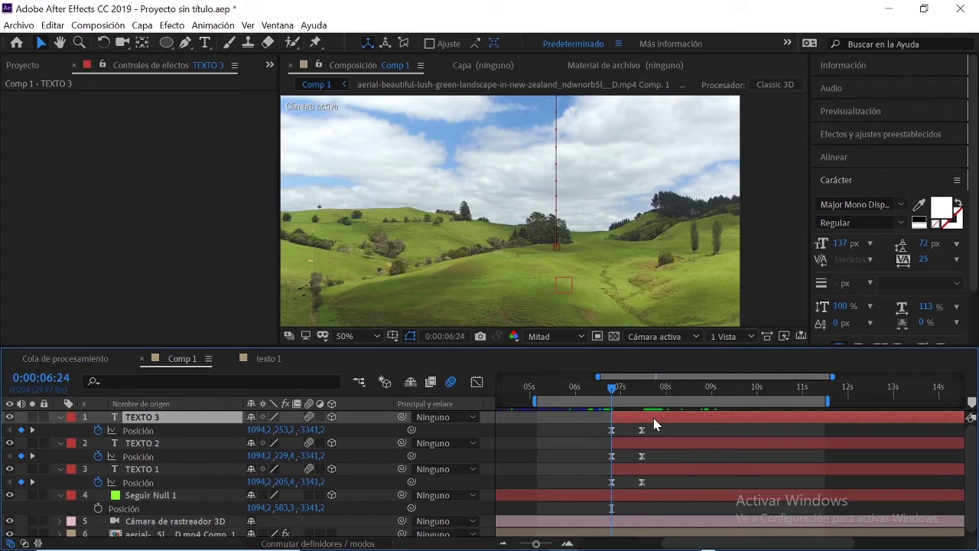
{"action": "left_click_drag", "start_coordinate": [642, 440], "coordinate": [664, 439]}
{"action": "left_click", "coordinate": [659, 469]}
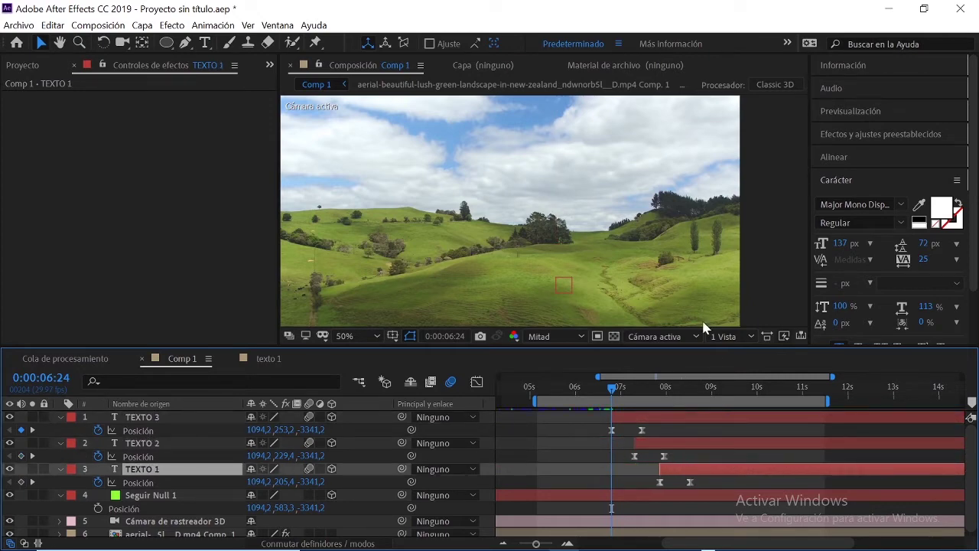
{"action": "key", "text": "space"}
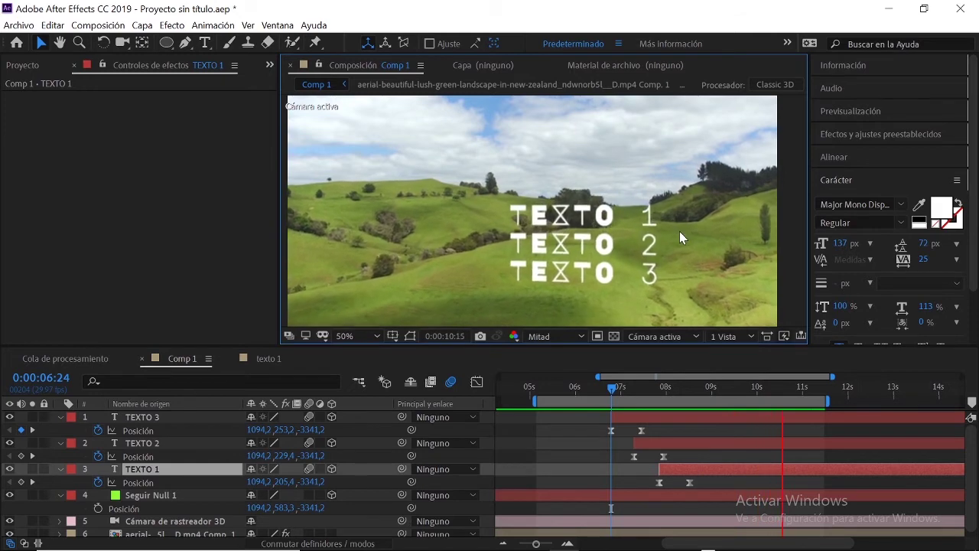
{"action": "key", "text": "space"}
Step: Shorten the Position animation of each text layer and tighten the stagger by starting TEXTO 2 and TEXTO 1 earlier
{"action": "left_click", "coordinate": [636, 431]}
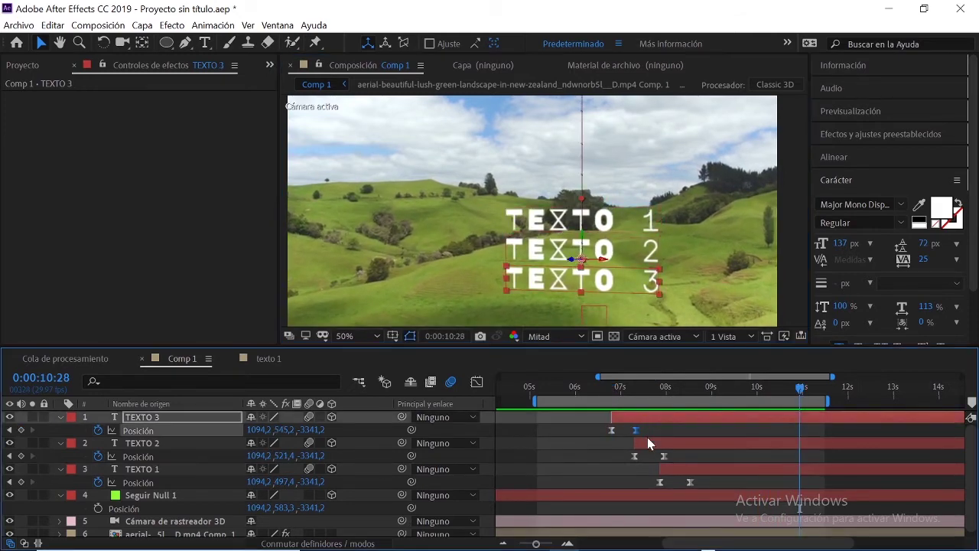
{"action": "left_click_drag", "start_coordinate": [651, 443], "coordinate": [642, 443]}
{"action": "left_click", "coordinate": [655, 457]}
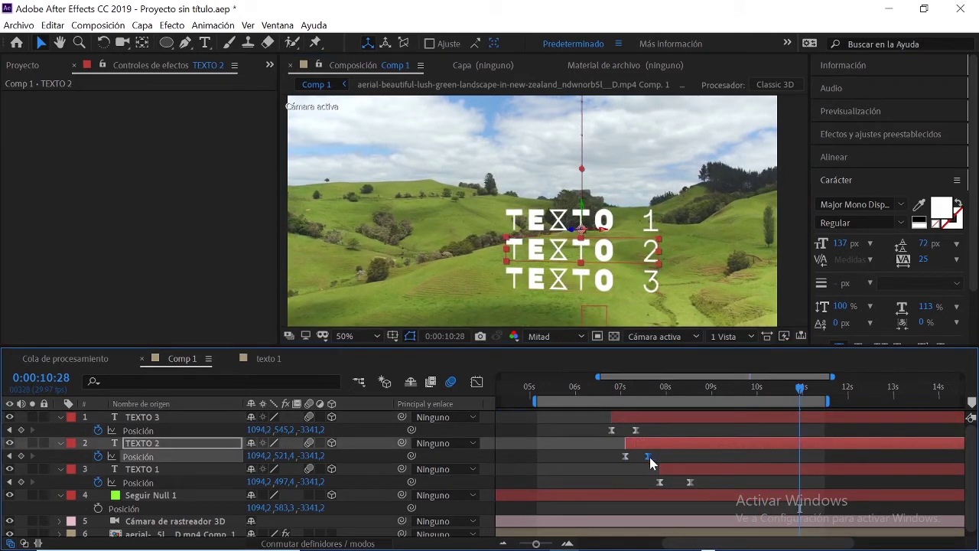
{"action": "mouse_move", "coordinate": [667, 474]}
{"action": "left_mouse_down"}
{"action": "mouse_move", "coordinate": [652, 469]}
{"action": "mouse_move", "coordinate": [663, 483]}
{"action": "left_mouse_up"}
{"action": "scroll", "coordinate": [603, 203], "scroll_direction": "down", "scroll_amount": 2}
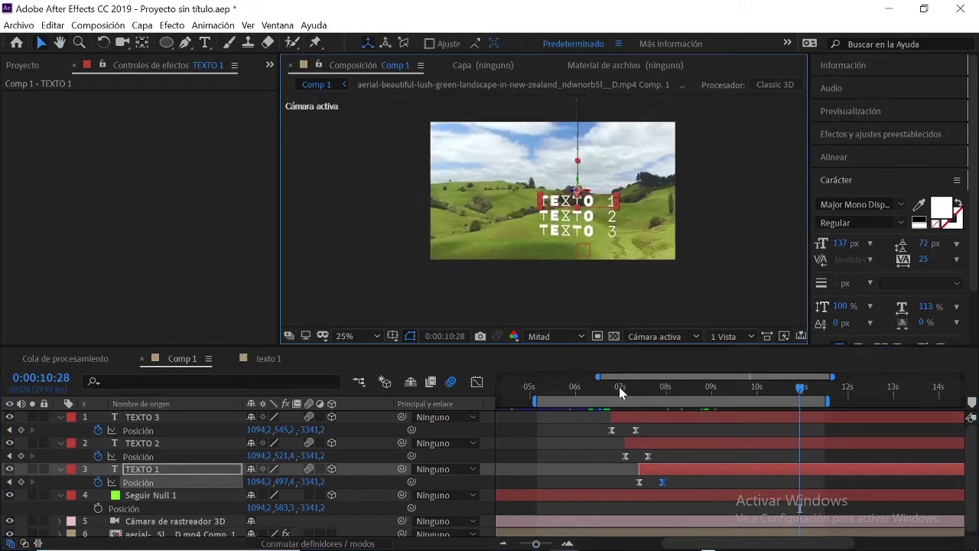
Step: Preview the falling text animation from 0:00:06:21
{"action": "left_click_drag", "start_coordinate": [619, 386], "coordinate": [607, 386]}
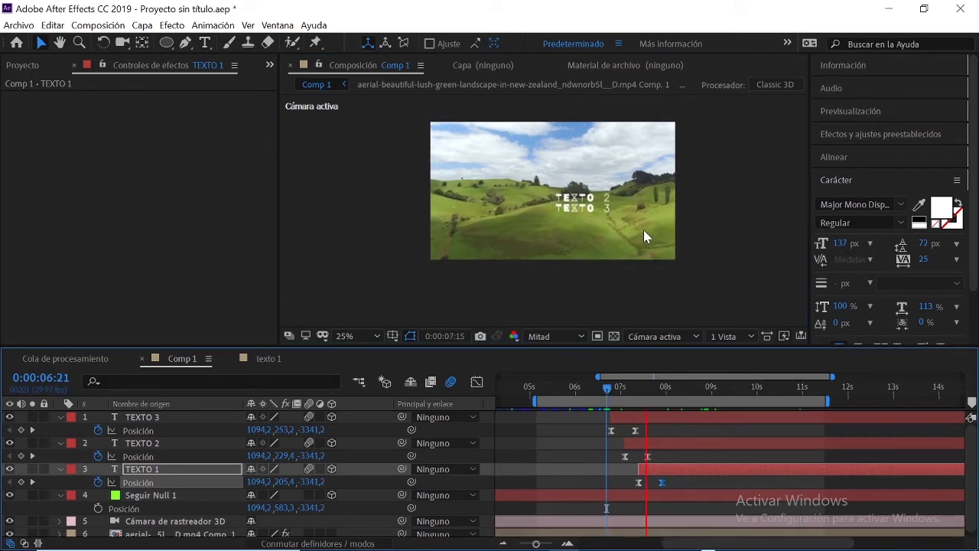
{"action": "key", "text": "space"}
{"action": "key", "text": "space"}
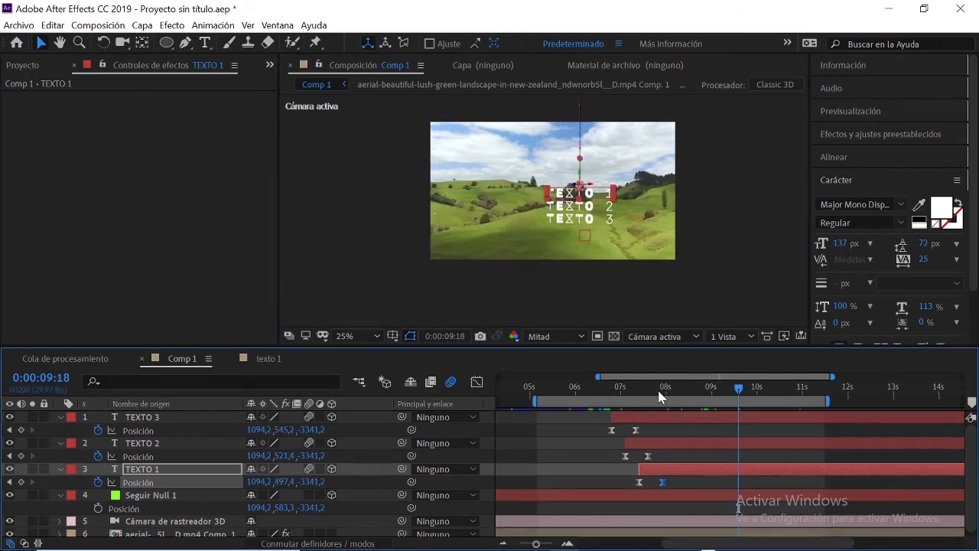
Step: Remove the Position keyframes from TEXTO 1, TEXTO 2 and TEXTO 3
{"action": "left_click_drag", "start_coordinate": [98, 431], "coordinate": [98, 482]}
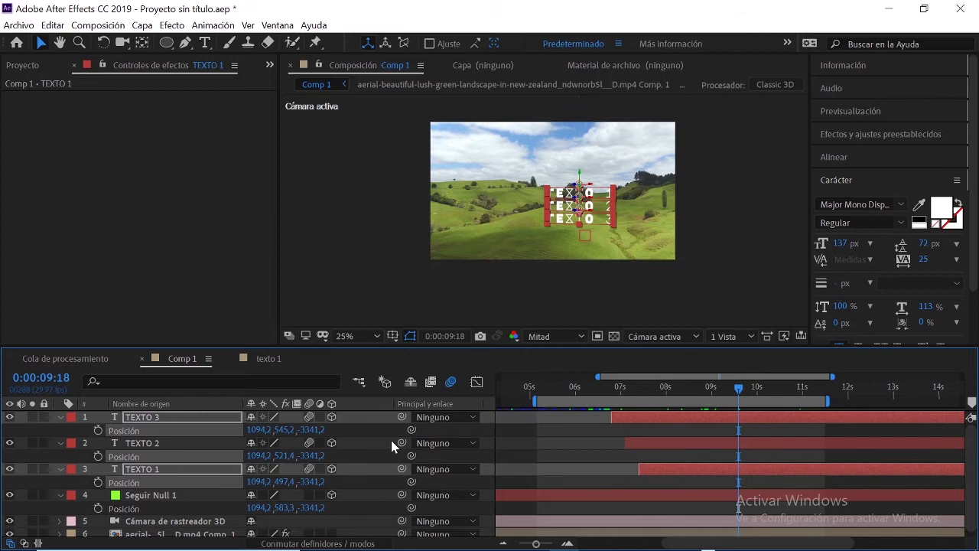
Step: Start TEXTO 1, TEXTO 2 and TEXTO 3 together at 0:00:06:24 and add Position keyframes to all three at 0:00:07:14
{"action": "left_click", "coordinate": [612, 388]}
{"action": "key", "text": "bracketleft"}
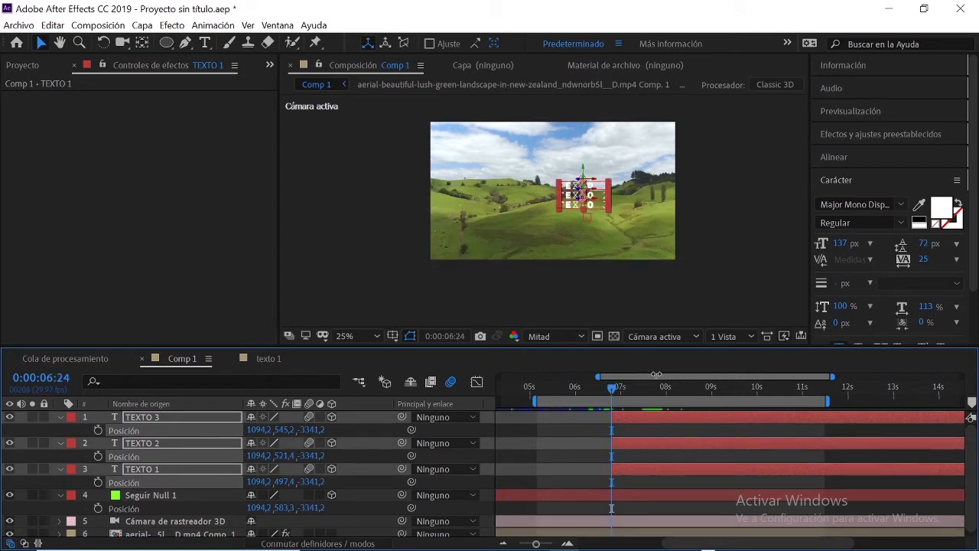
{"action": "left_click_drag", "start_coordinate": [612, 386], "coordinate": [641, 387]}
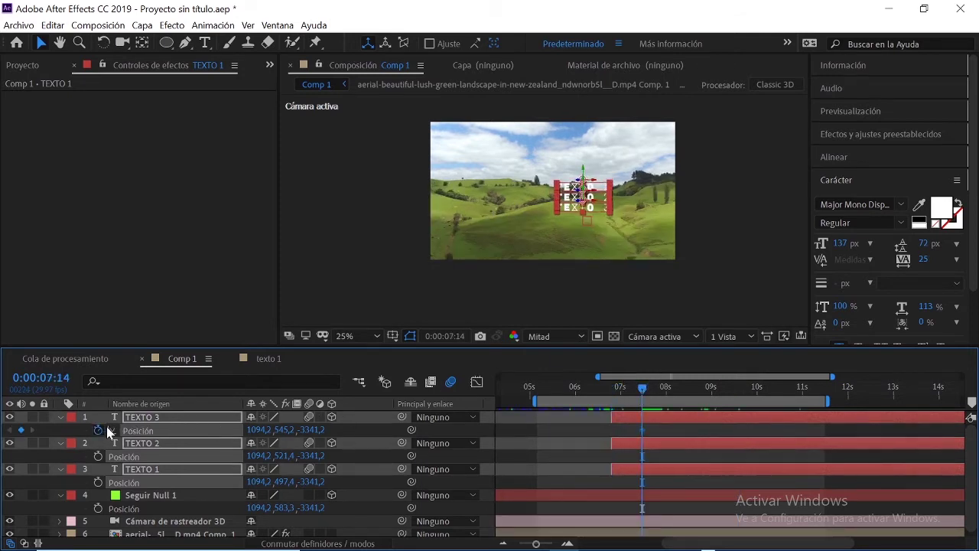
{"action": "left_click", "coordinate": [676, 428]}
Step: Try moving TEXTO 3 and TEXTO 1 out of frame to the right and TEXTO 2 to the left at 0:00:07:14
{"action": "left_click", "coordinate": [654, 417]}
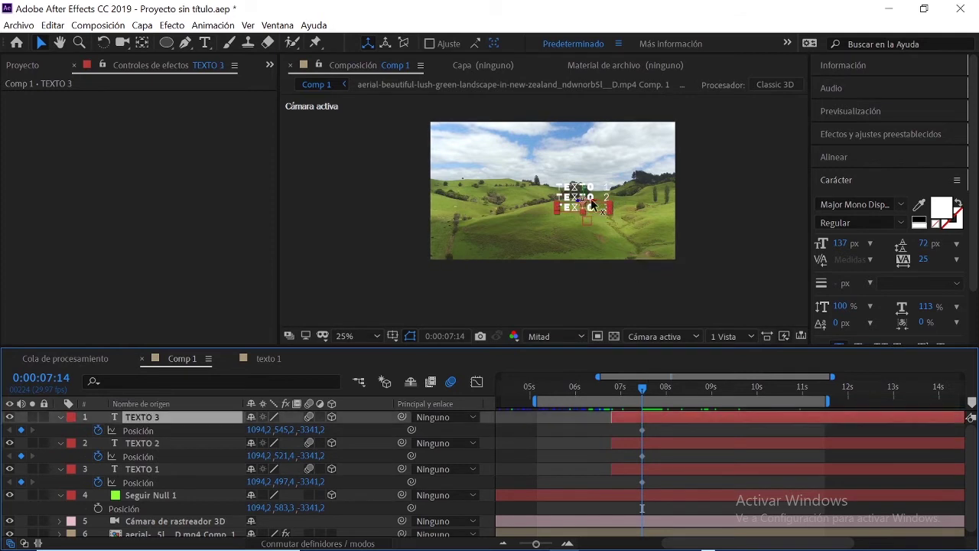
{"action": "left_click_drag", "start_coordinate": [590, 198], "coordinate": [347, 196]}
{"action": "left_click", "coordinate": [649, 441]}
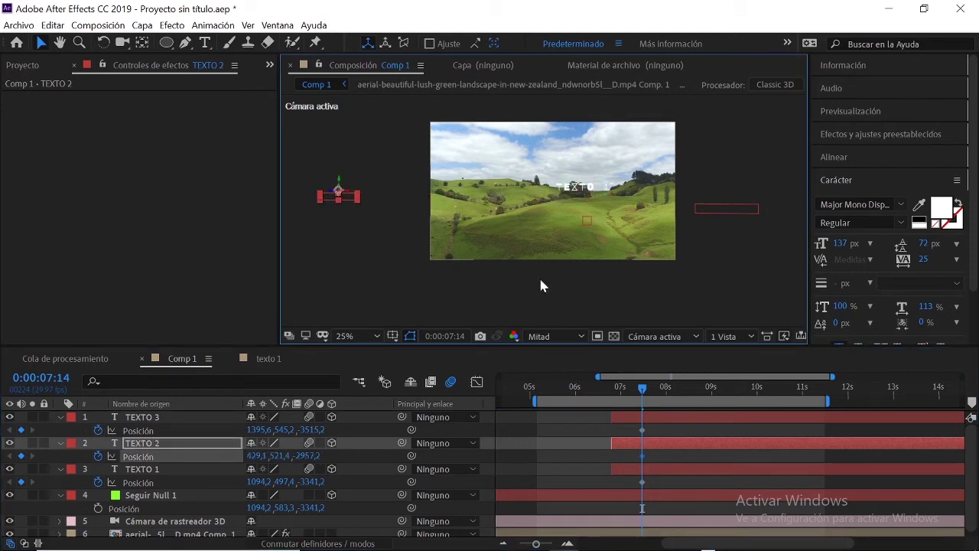
{"action": "left_click", "coordinate": [620, 419]}
{"action": "left_click_drag", "start_coordinate": [597, 185], "coordinate": [642, 181]}
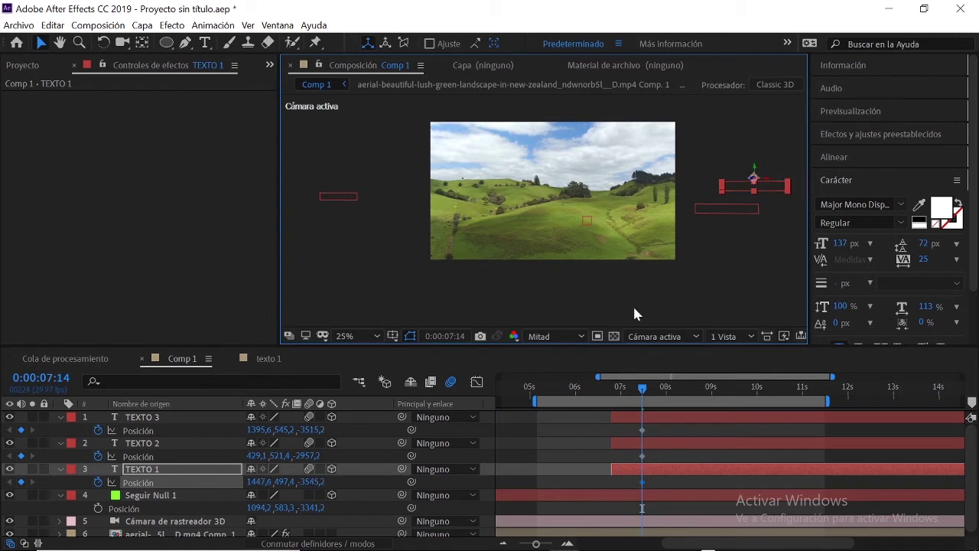
Step: Undo the off-frame moves of TEXTO 1, TEXTO 2 and TEXTO 3 at 0:00:07:14
{"action": "left_click_drag", "start_coordinate": [576, 388], "coordinate": [400, 375]}
{"action": "left_click_drag", "start_coordinate": [502, 386], "coordinate": [842, 391]}
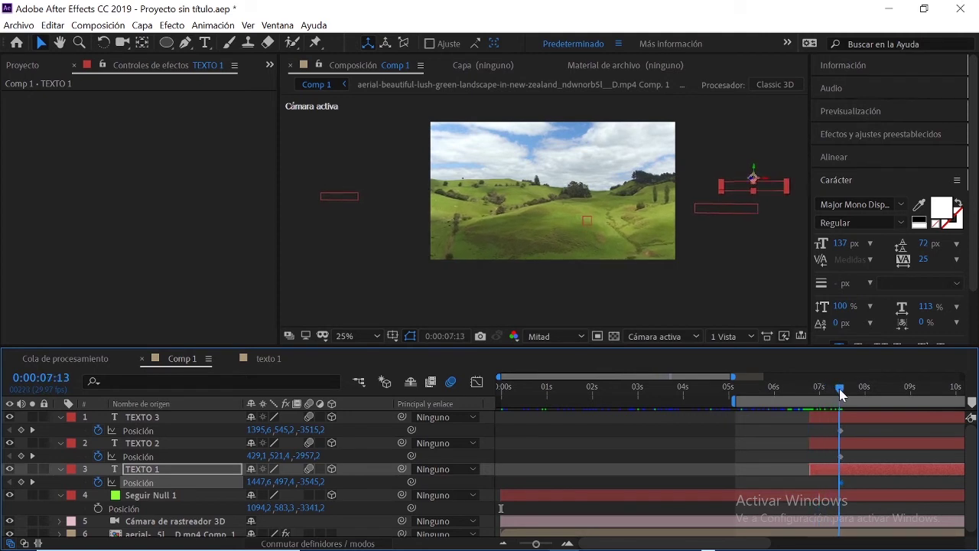
{"action": "key", "text": "space"}
{"action": "left_click_drag", "start_coordinate": [773, 485], "coordinate": [465, 498]}
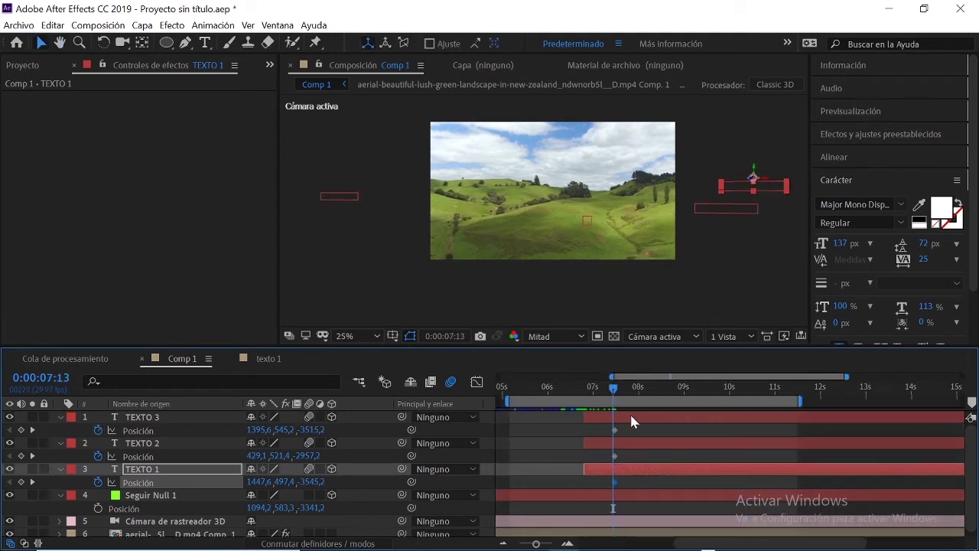
{"action": "left_click_drag", "start_coordinate": [616, 391], "coordinate": [618, 391]}
{"action": "key", "text": "ctrl+z"}
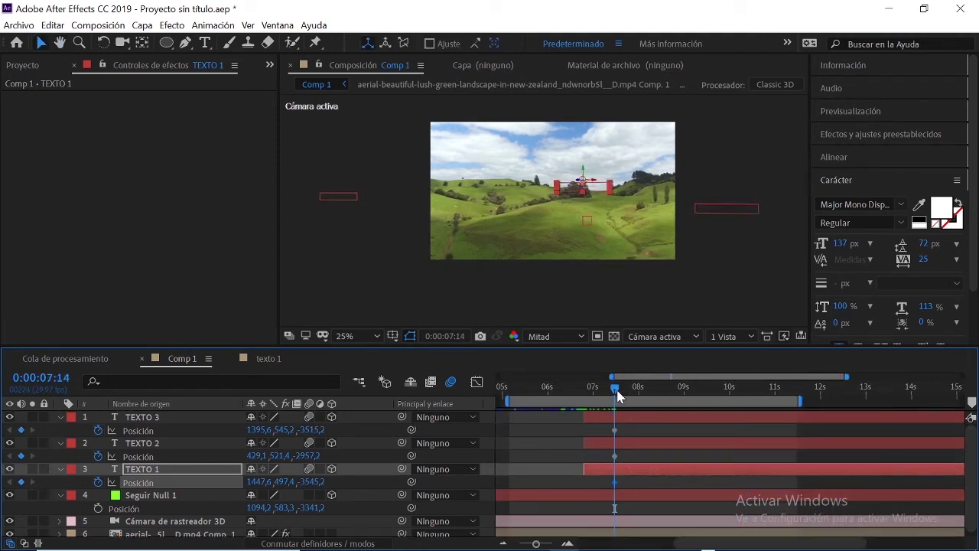
{"action": "key", "text": "ctrl+z"}
{"action": "key", "text": "ctrl+Up"}
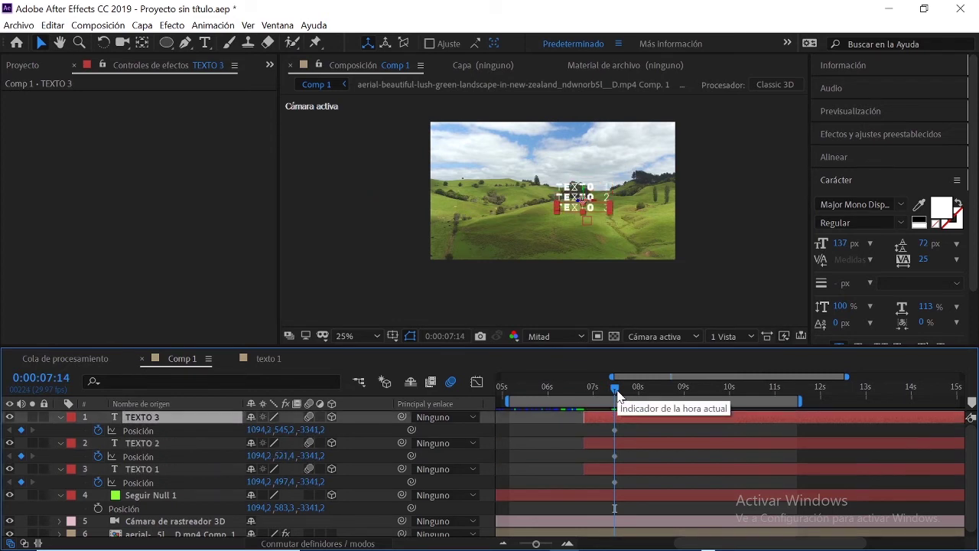
Step: At 0:00:06:24, move TEXTO 3 and TEXTO 1 beyond the frame's right edge and TEXTO 2 beyond its left edge
{"action": "left_click", "coordinate": [584, 388]}
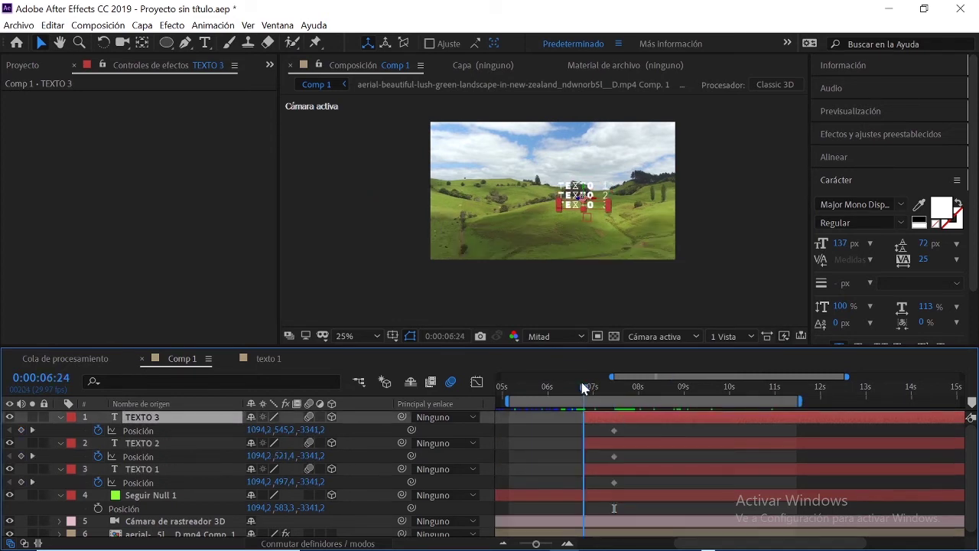
{"action": "left_click_drag", "start_coordinate": [594, 197], "coordinate": [789, 197]}
{"action": "left_click", "coordinate": [586, 193]}
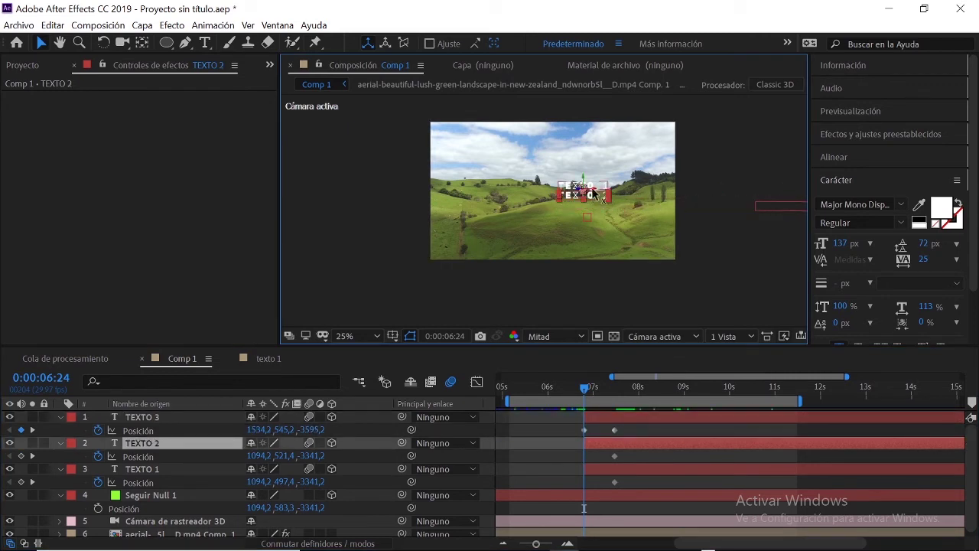
{"action": "left_click_drag", "start_coordinate": [587, 197], "coordinate": [478, 199]}
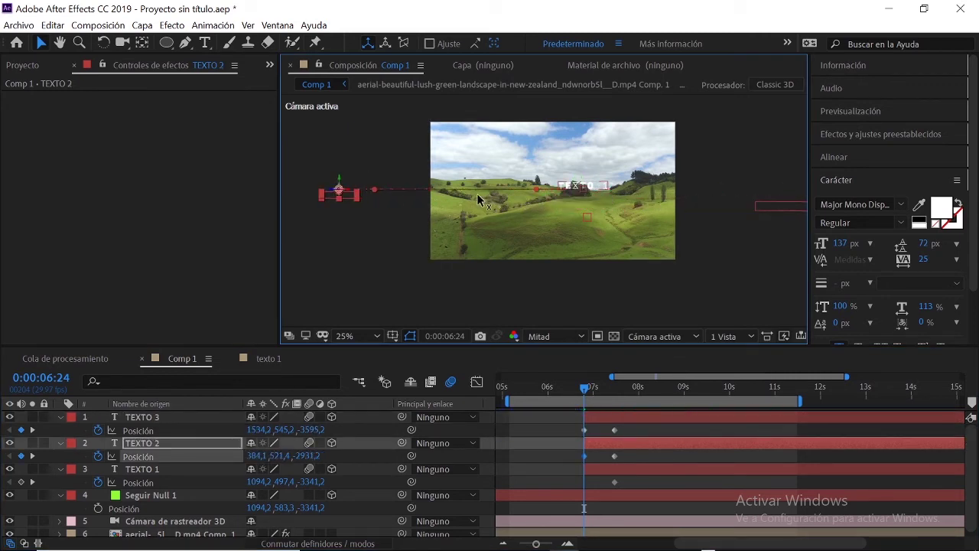
{"action": "left_click", "coordinate": [589, 189]}
{"action": "left_click_drag", "start_coordinate": [593, 188], "coordinate": [796, 182]}
Step: Apply Easy Ease to the Position keyframes of TEXTO 1, TEXTO 2 and TEXTO 3
{"action": "left_click_drag", "start_coordinate": [621, 433], "coordinate": [540, 512]}
{"action": "key", "text": "F9"}
{"action": "left_click", "coordinate": [638, 428]}
Step: Stagger the layers in time so TEXTO 2 starts shortly after TEXTO 1 and TEXTO 3 starts last
{"action": "left_click", "coordinate": [628, 418]}
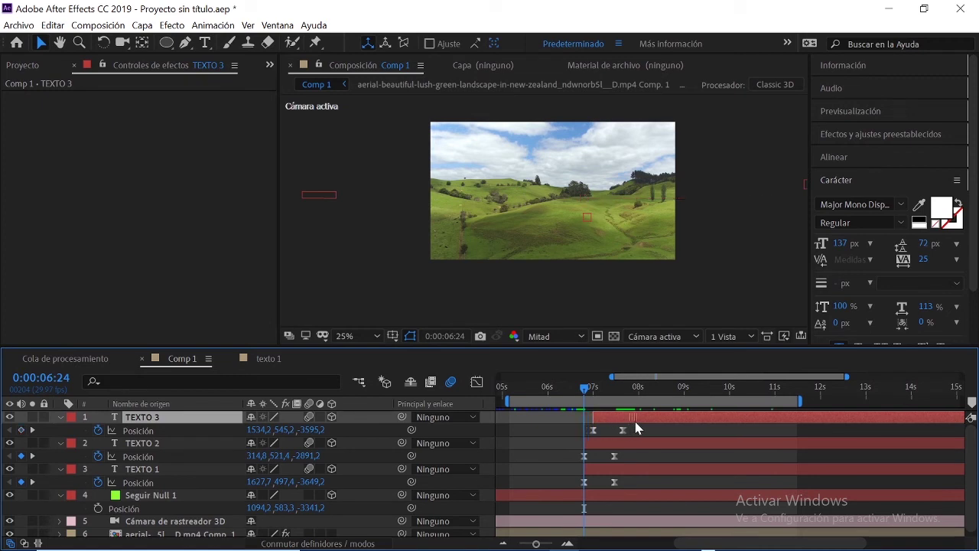
{"action": "left_click", "coordinate": [600, 384]}
{"action": "left_click_drag", "start_coordinate": [601, 386], "coordinate": [609, 387]}
{"action": "left_click", "coordinate": [624, 186]}
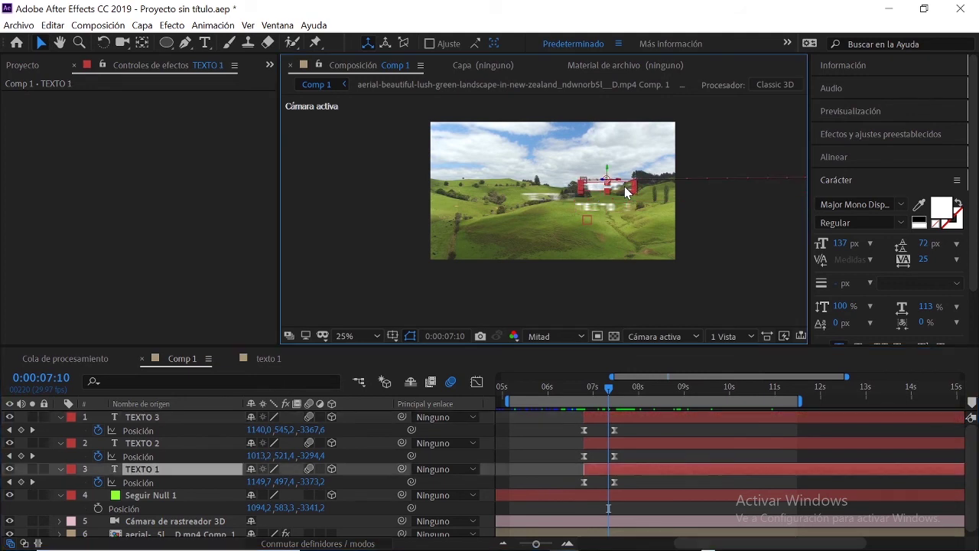
{"action": "left_click_drag", "start_coordinate": [614, 445], "coordinate": [645, 414]}
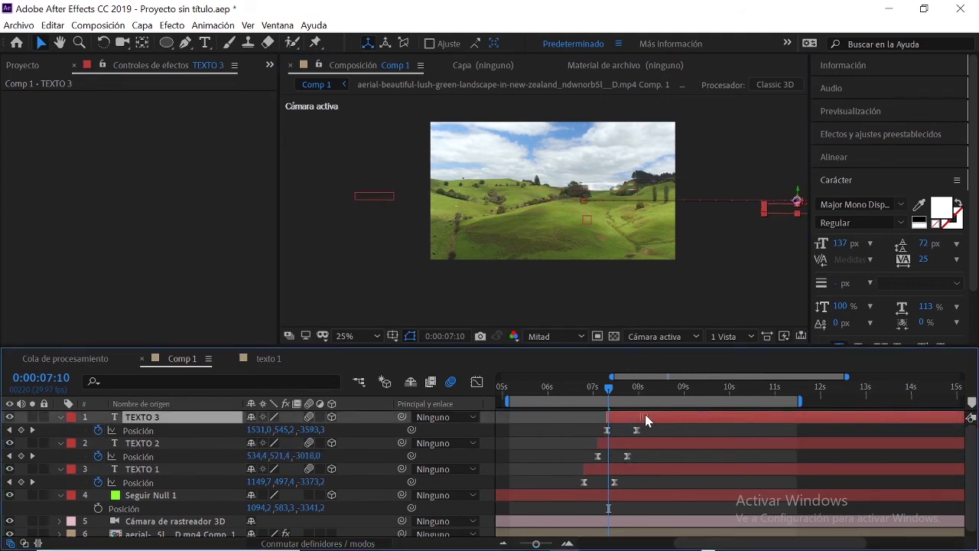
Step: Preview the sideways text entrance from 0:00:05:05 with the composition magnified to 50%
{"action": "left_click", "coordinate": [510, 392]}
{"action": "key", "text": "h"}
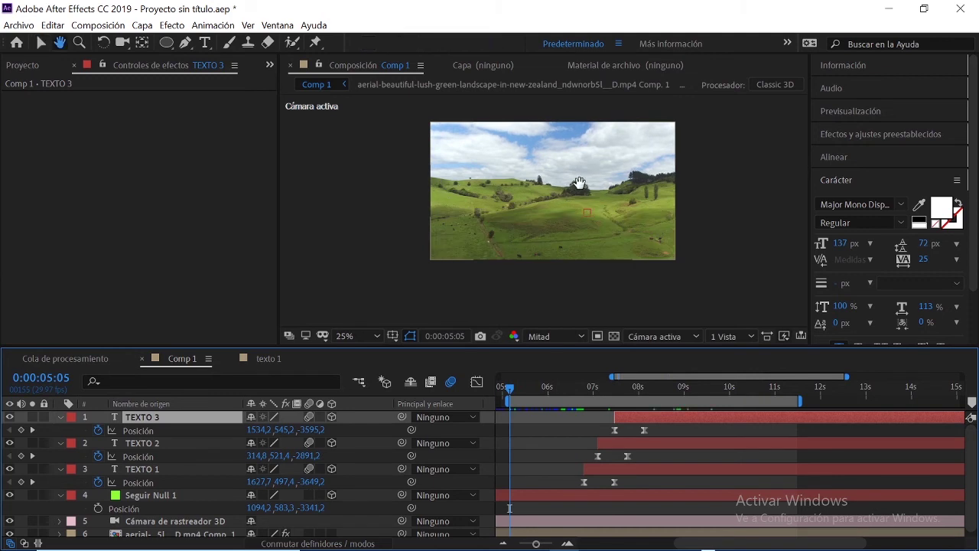
{"action": "key", "text": "space"}
{"action": "scroll", "coordinate": [585, 194], "scroll_direction": "up", "scroll_amount": 2}
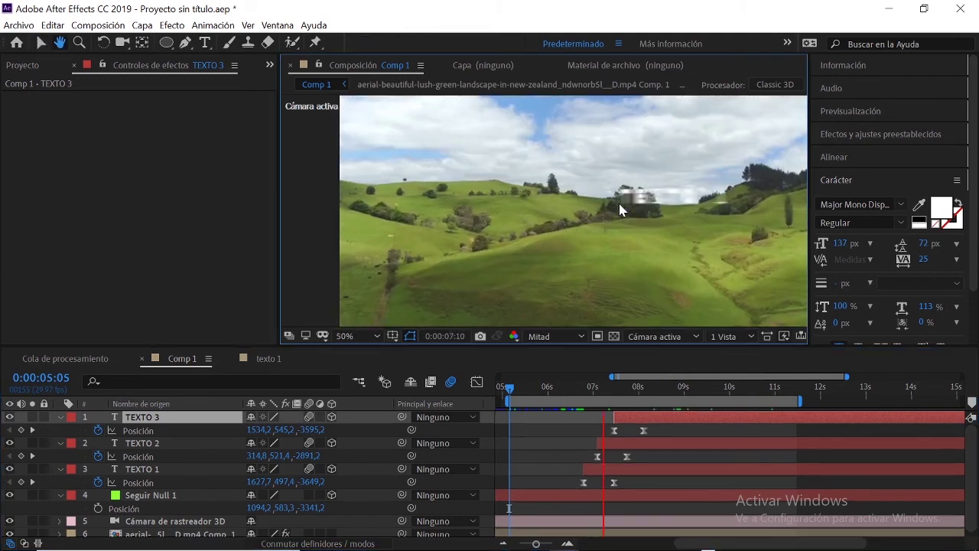
{"action": "key", "text": "space"}
{"action": "key", "text": "v"}
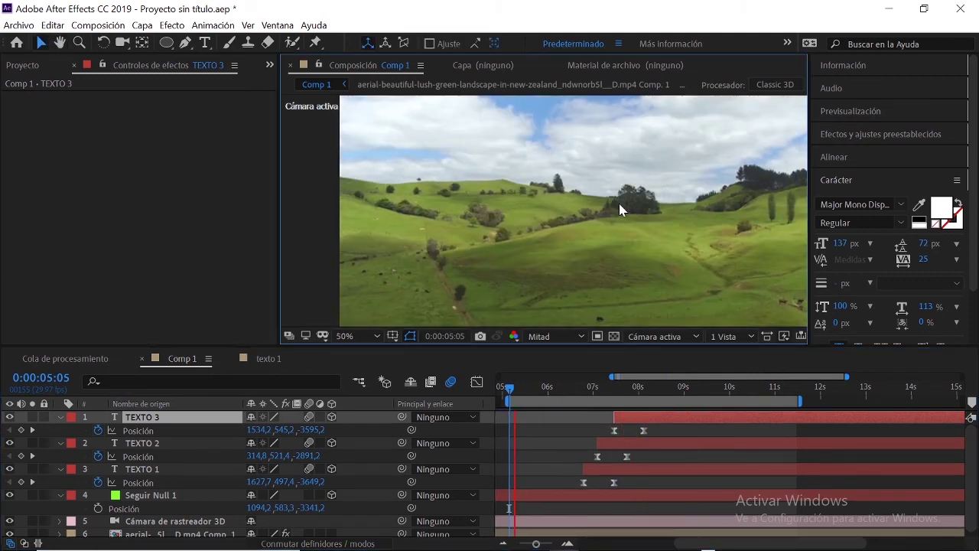